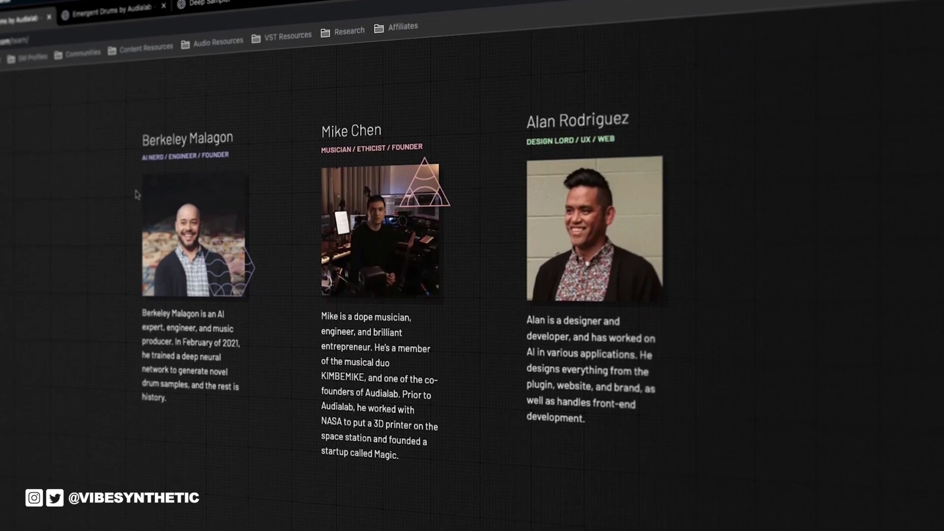
# Scroll down through the Audialab team and Emergent Drums pages.
pyautogui.scroll(-5, 137, 195)
pyautogui.scroll(-3, 137, 184)
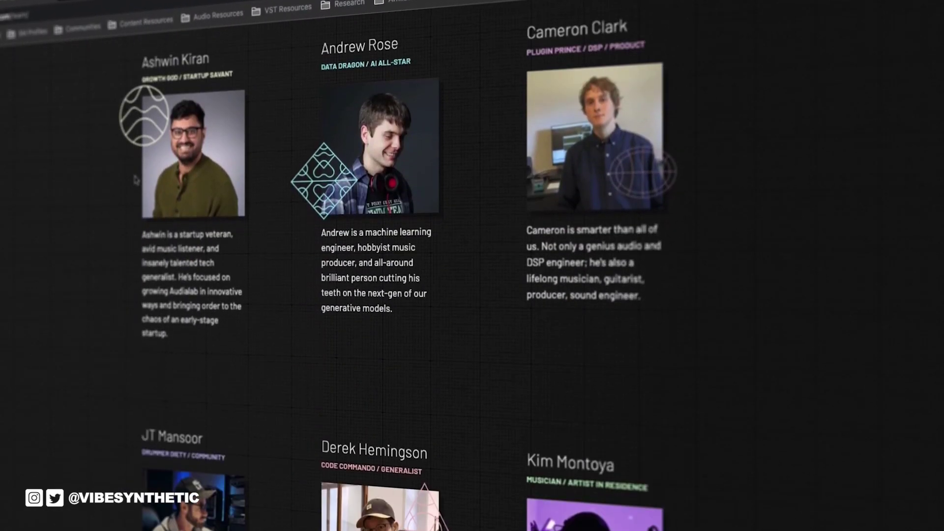
pyautogui.scroll(-3, 137, 169)
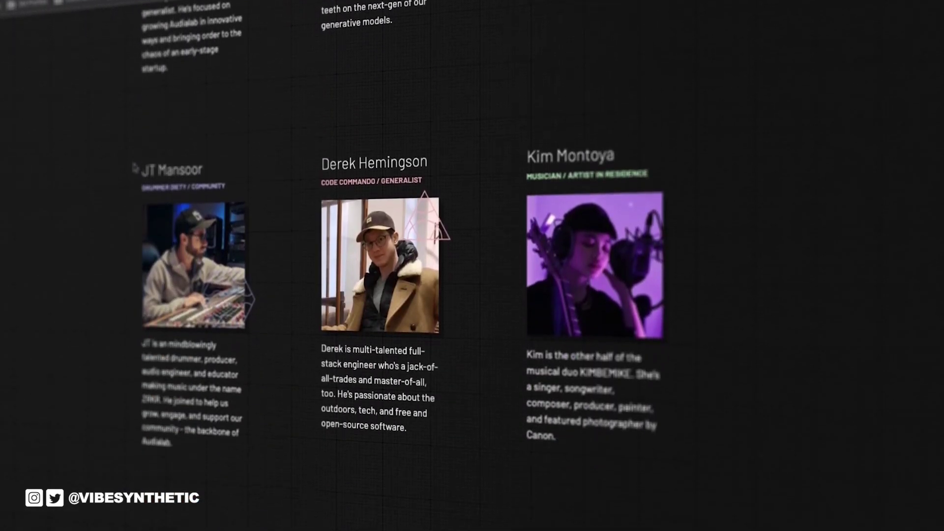
pyautogui.scroll(-3, 134, 168)
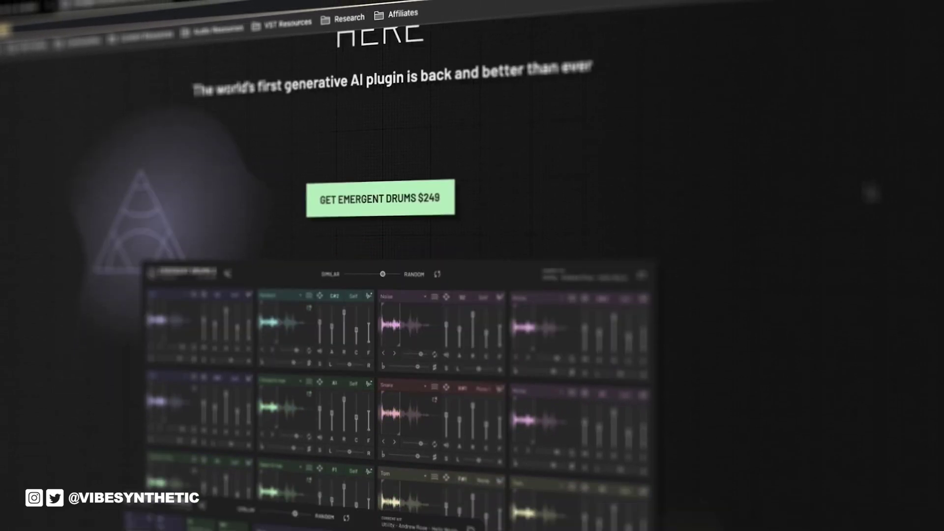
pyautogui.scroll(-2, 393, 295)
pyautogui.scroll(-5, 394, 295)
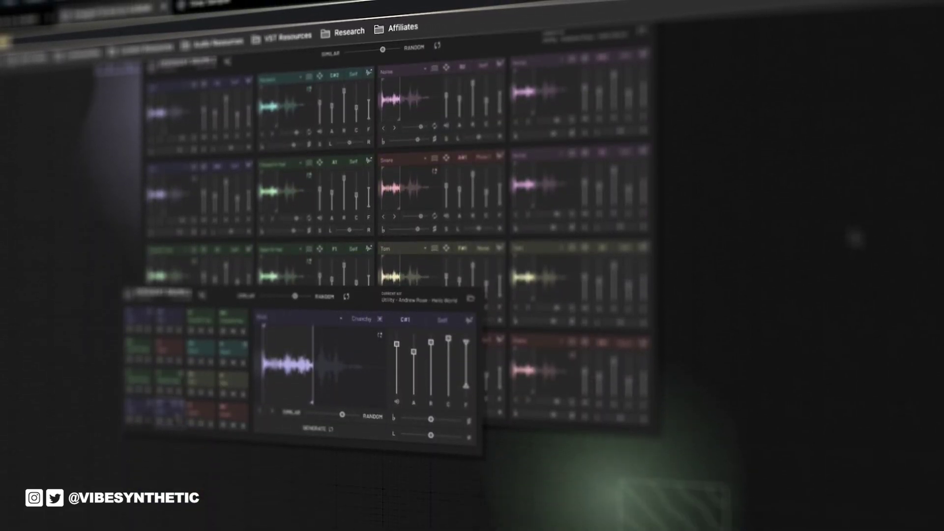
pyautogui.scroll(-9, 393, 295)
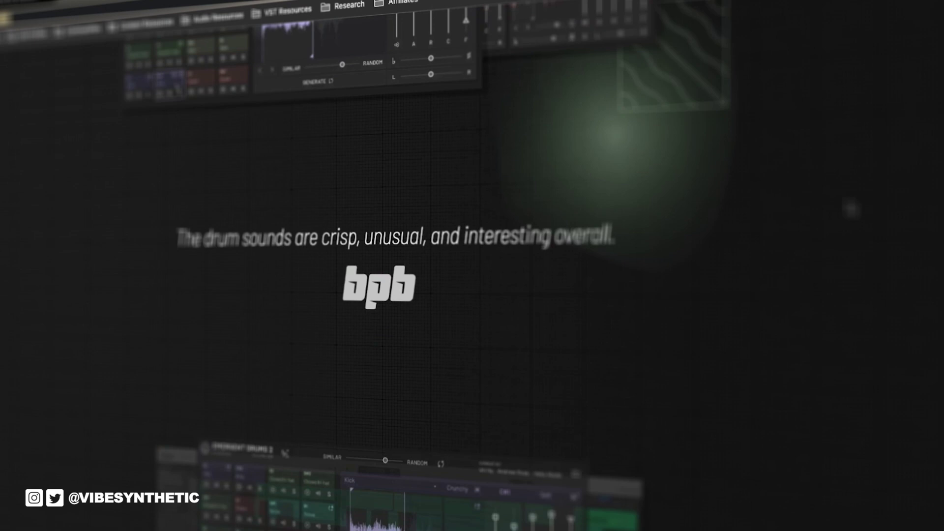
pyautogui.scroll(-5, 843, 204)
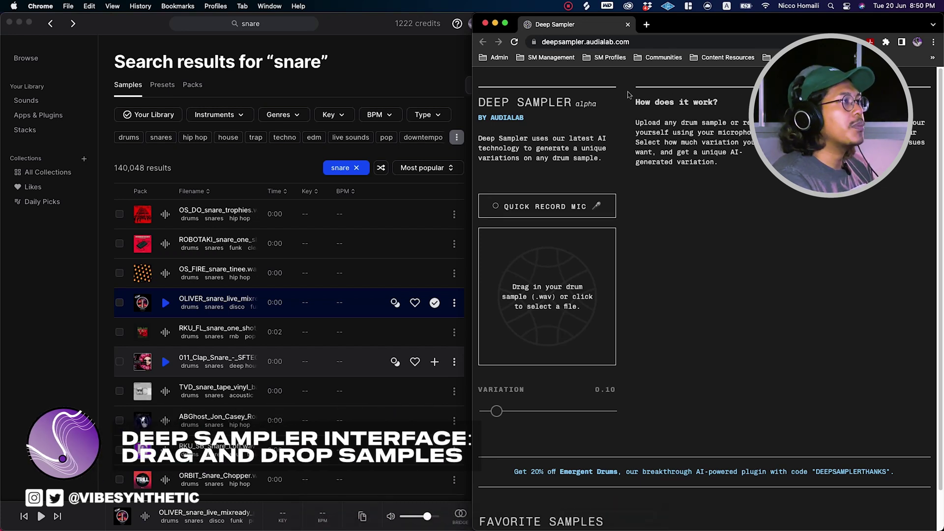
# Bring Splice in front of the browser and preview the OLIVER snare twice.
pyautogui.click(363, 64)
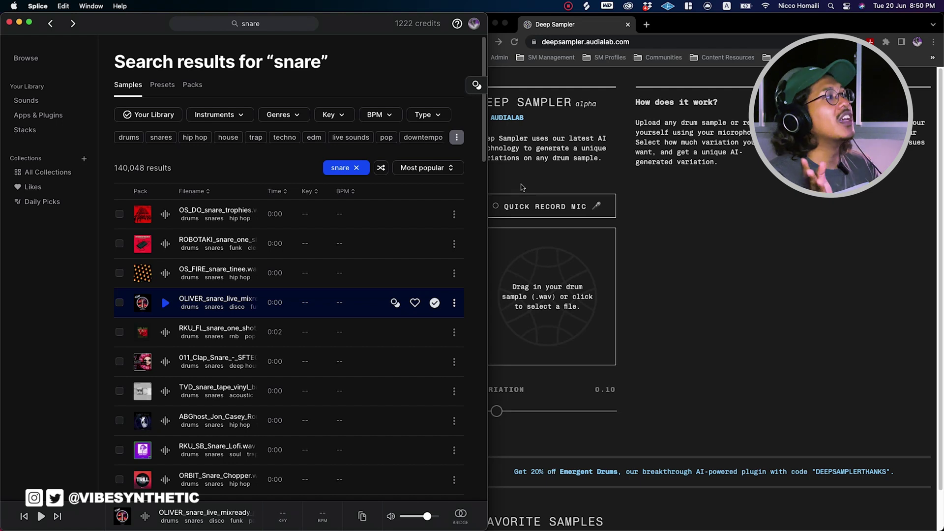
pyautogui.click(168, 306)
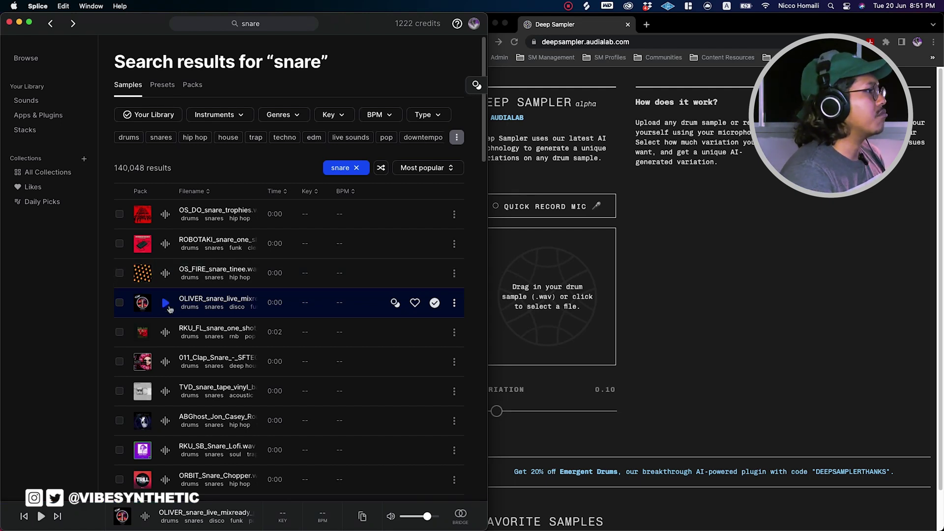
pyautogui.click(169, 306)
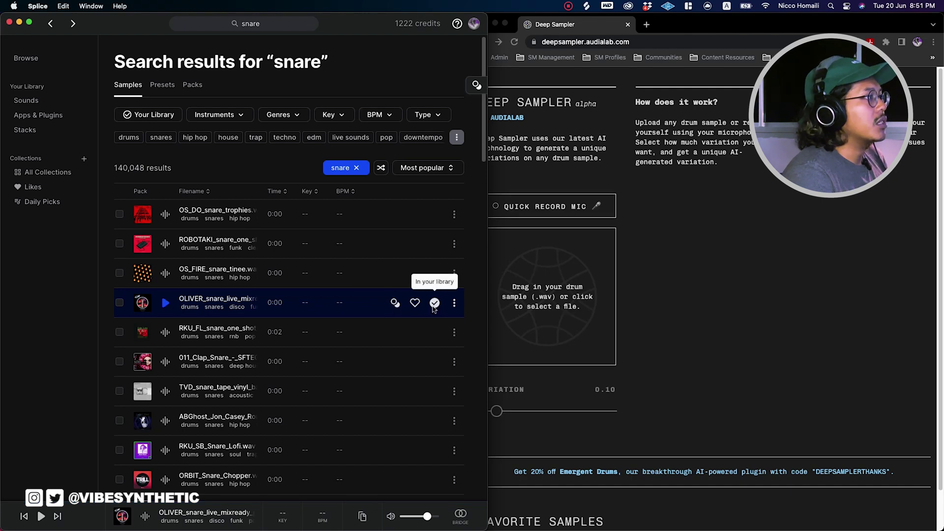
# Load the OLIVER snare into Deep Sampler and set the variation amount to 0.10.
pyautogui.moveTo(435, 303); pyautogui.dragTo(580, 268)
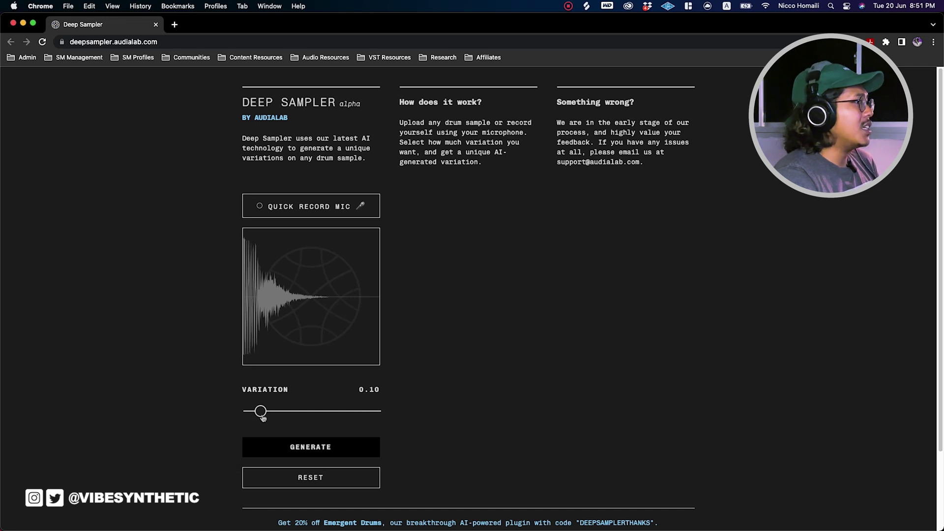
pyautogui.moveTo(262, 415)
pyautogui.mouseDown()
pyautogui.moveTo(383, 406)
pyautogui.moveTo(251, 413)
pyautogui.moveTo(261, 410)
pyautogui.mouseUp()
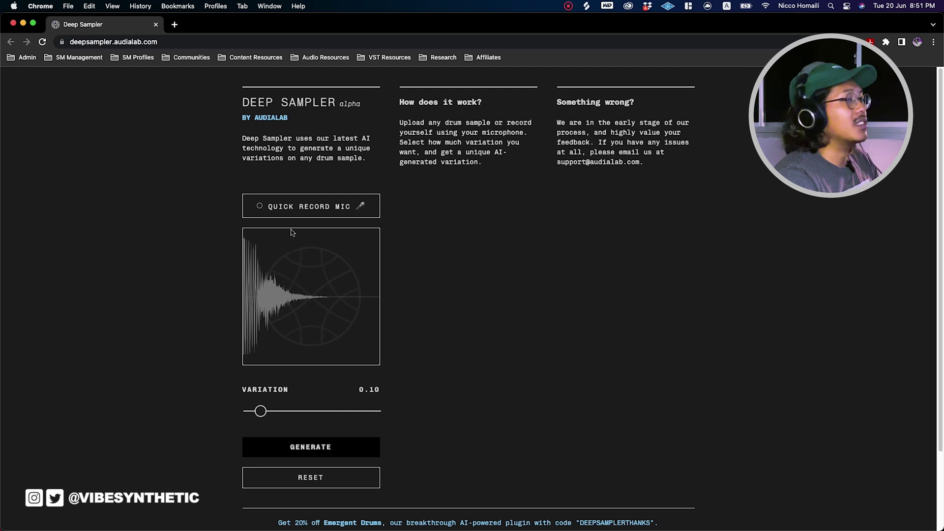
# Generate snare variations at 0.10 and audition the blue, green, pink and cream tiles.
pyautogui.click(349, 448)
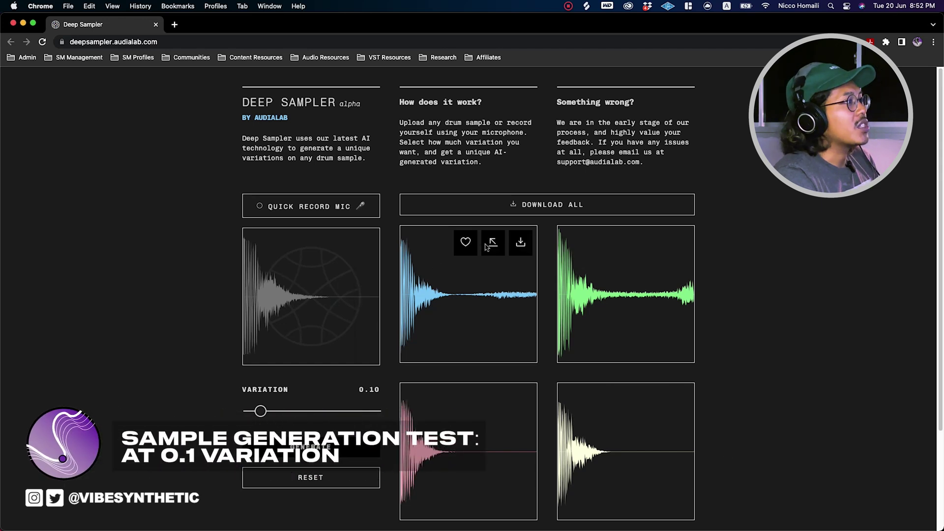
pyautogui.click(466, 309)
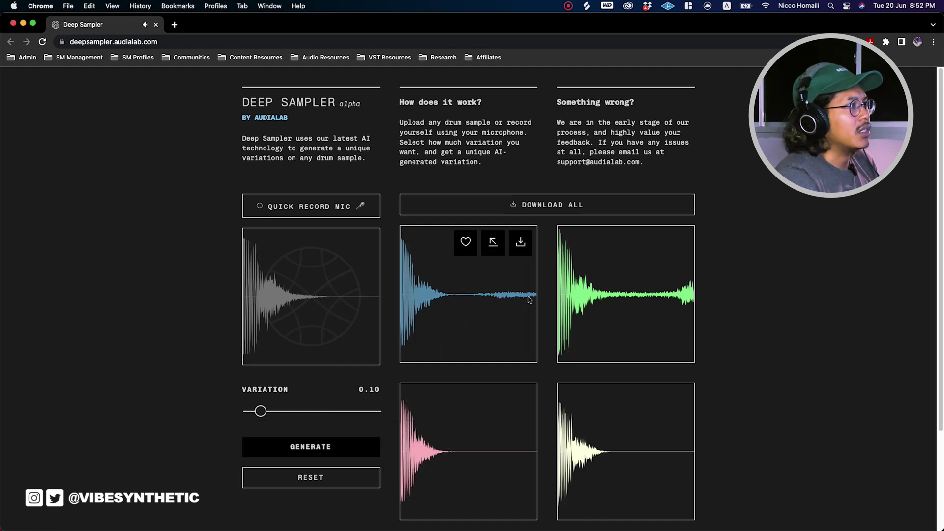
pyautogui.click(618, 312)
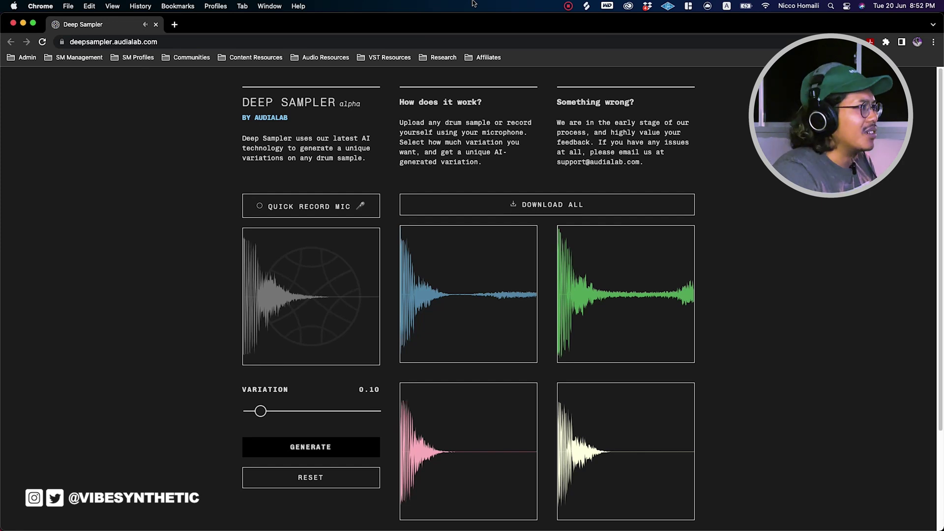
pyautogui.moveTo(470, 436)
pyautogui.click(473, 465)
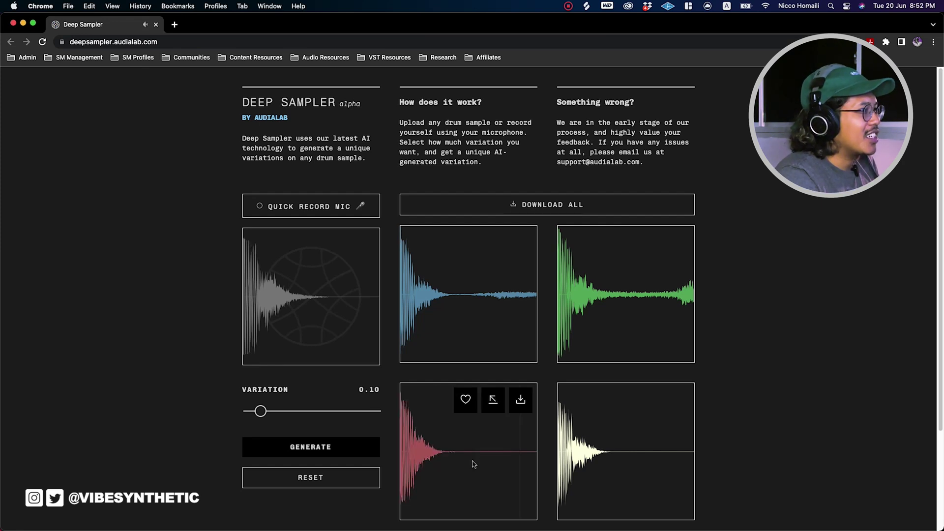
pyautogui.click(618, 472)
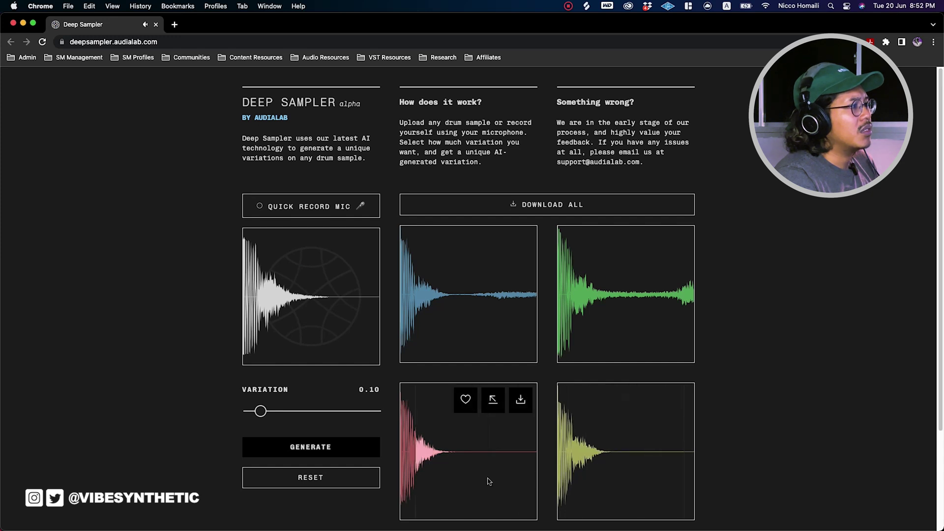
# Regenerate at variation 0.50 and audition the blue, green, pink and cream snare variations.
pyautogui.moveTo(265, 416); pyautogui.dragTo(311, 411)
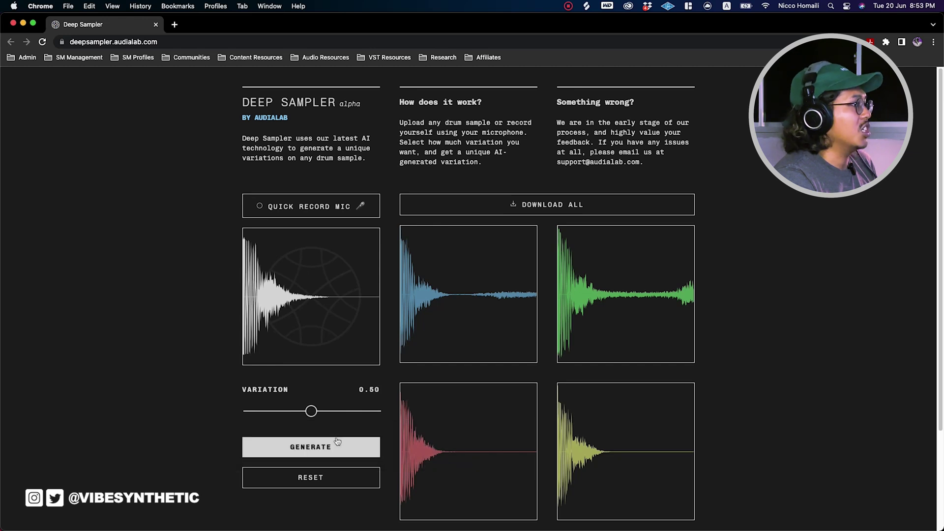
pyautogui.click(337, 443)
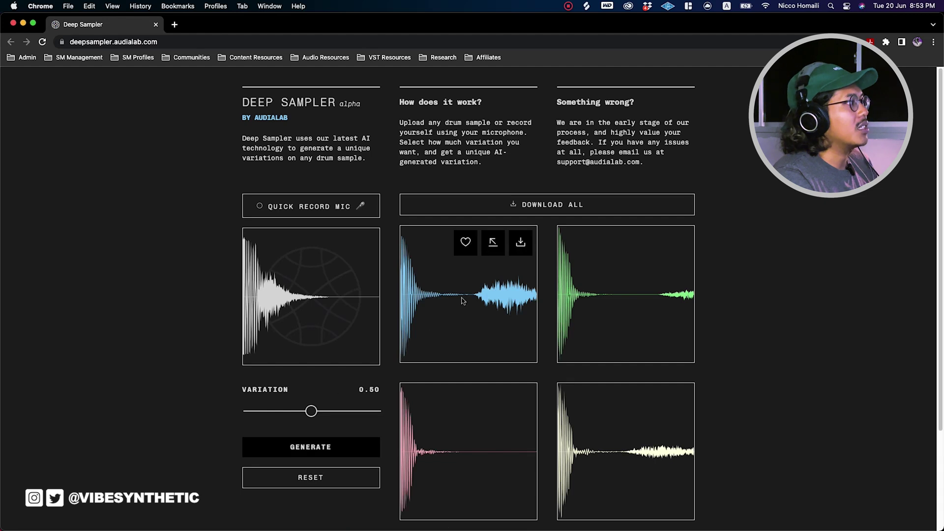
pyautogui.moveTo(514, 347)
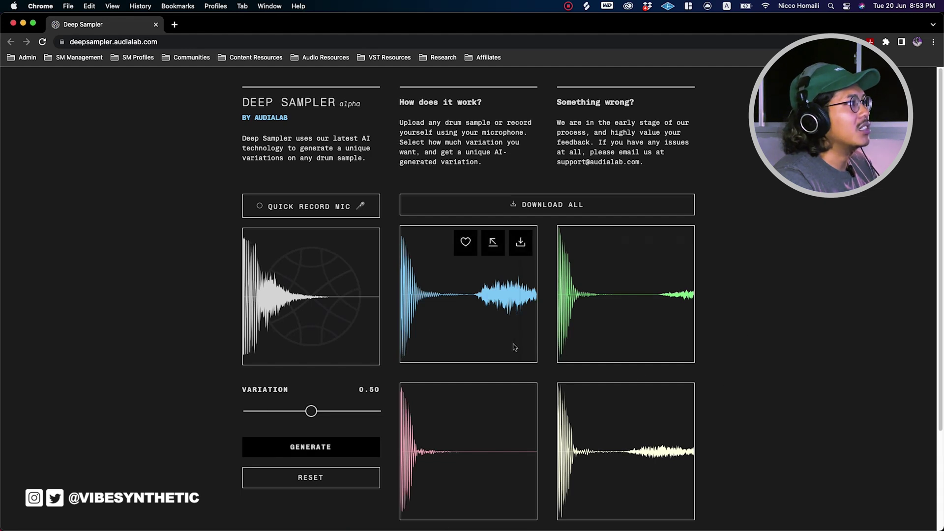
pyautogui.click(472, 321)
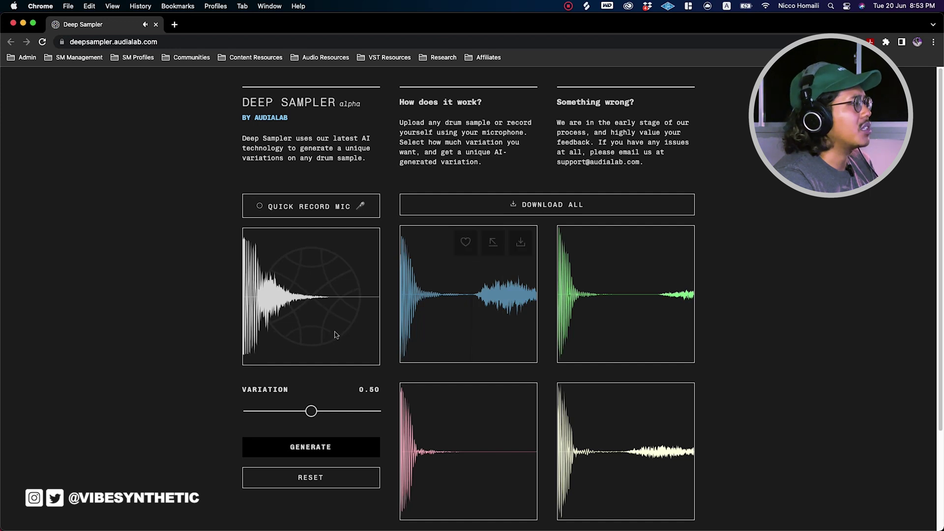
pyautogui.moveTo(583, 324)
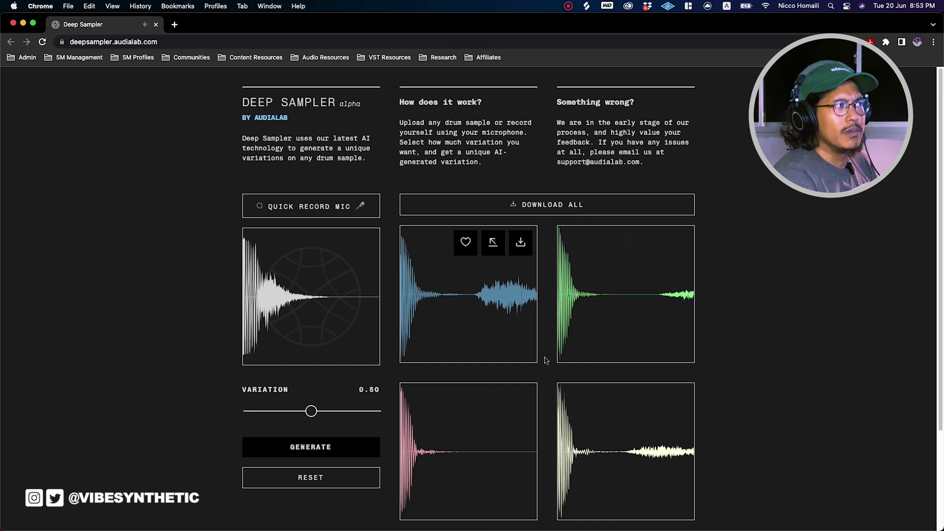
pyautogui.click(502, 319)
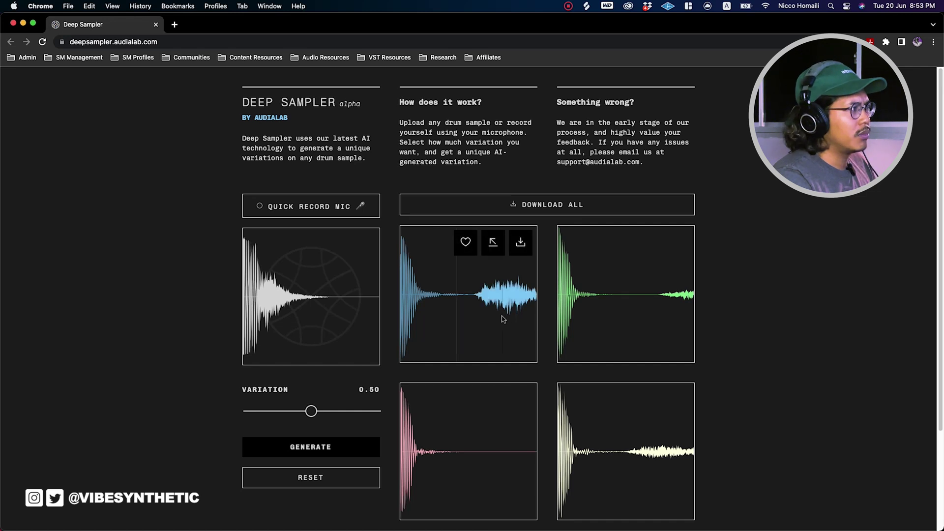
pyautogui.click(611, 316)
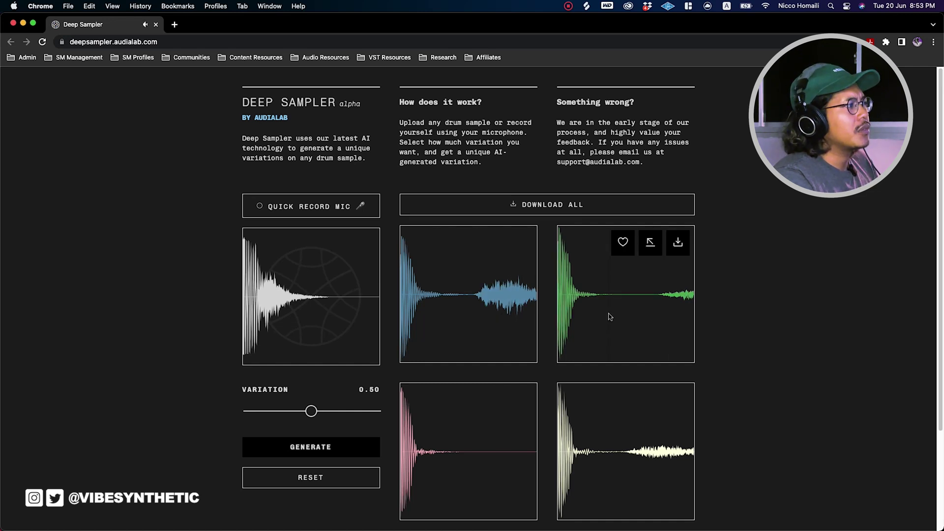
pyautogui.click(490, 438)
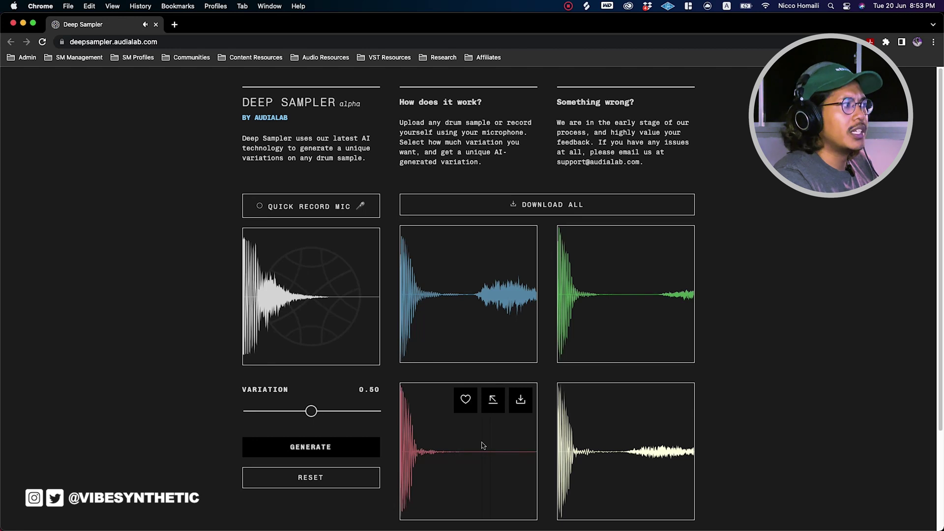
pyautogui.click(624, 487)
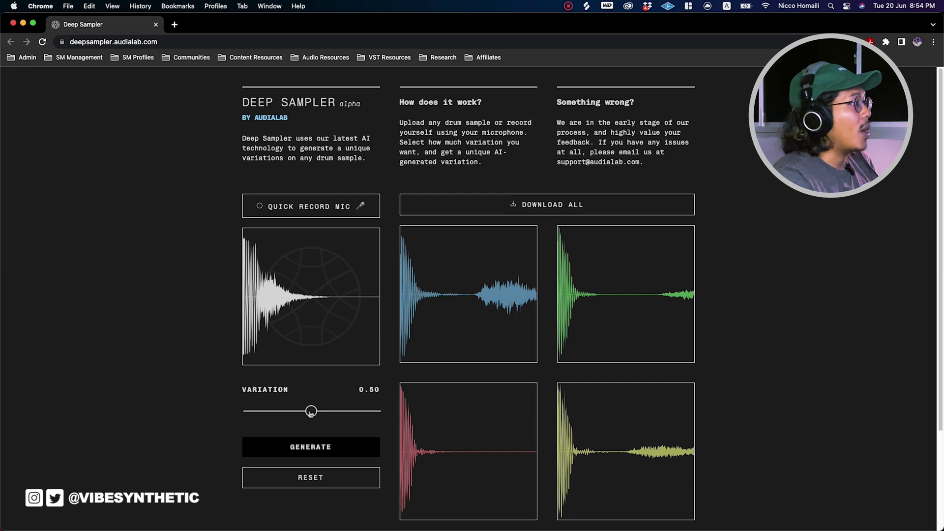
pyautogui.moveTo(310, 411); pyautogui.dragTo(375, 411)
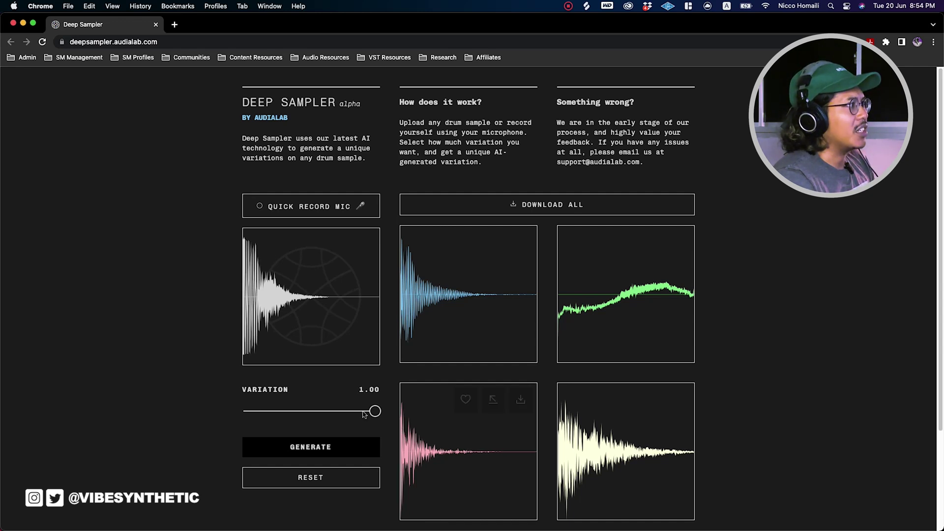
pyautogui.click(446, 286)
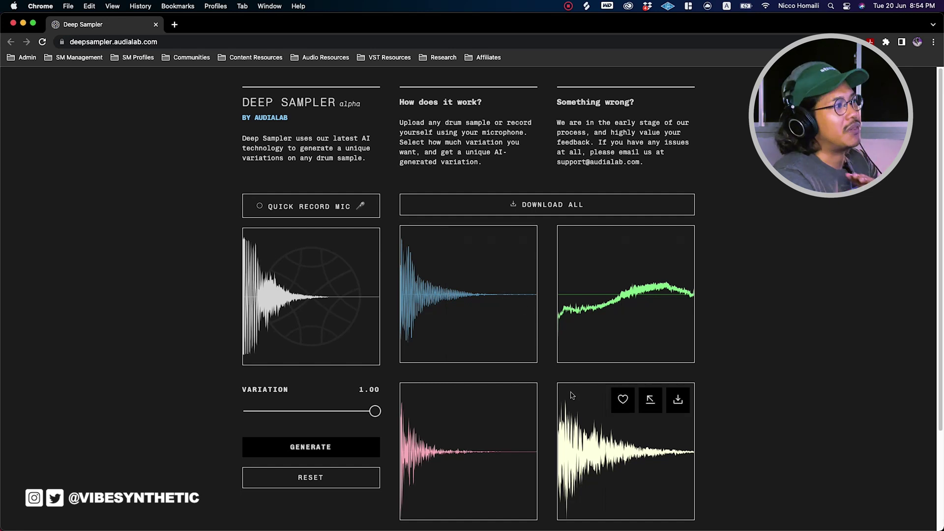
pyautogui.click(475, 477)
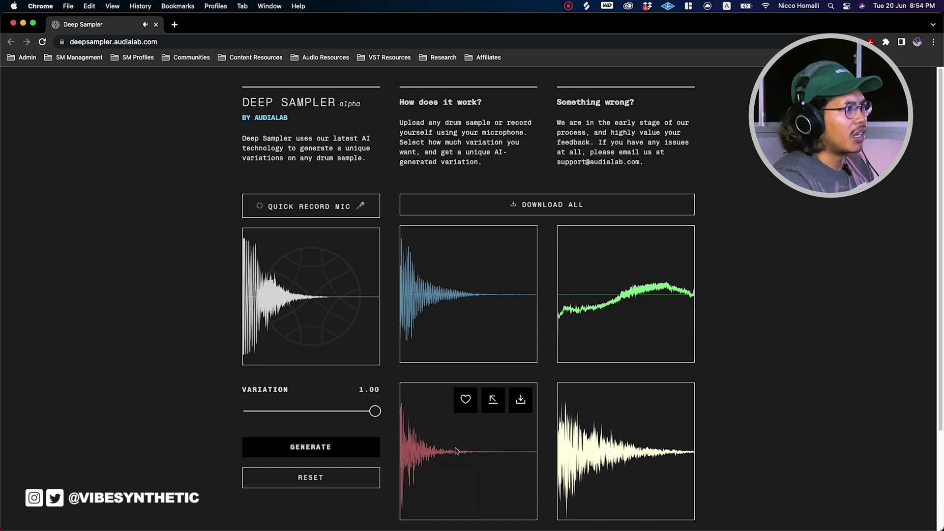
pyautogui.click(637, 466)
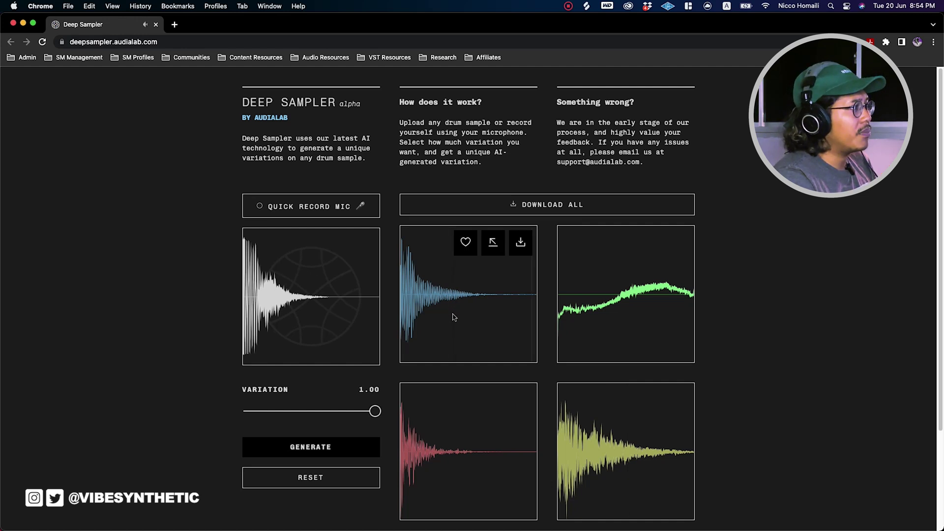
pyautogui.click(471, 467)
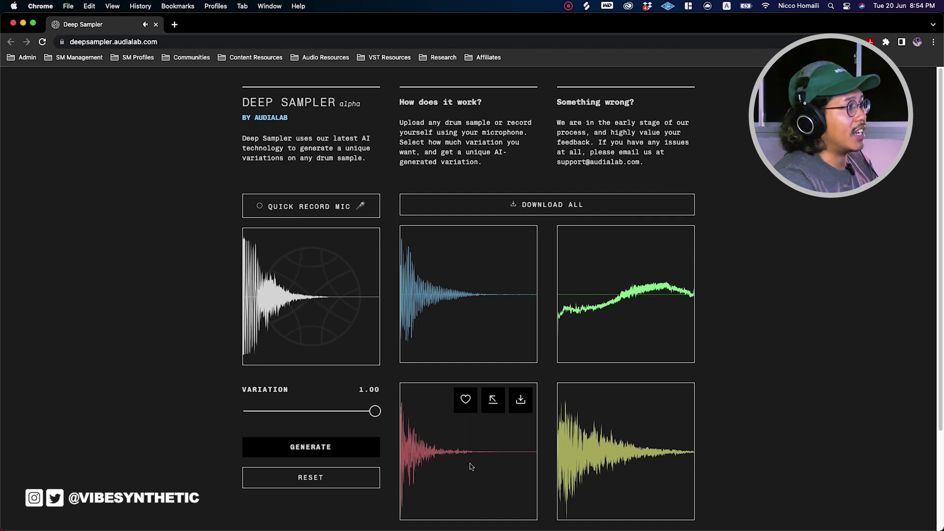
pyautogui.click(617, 467)
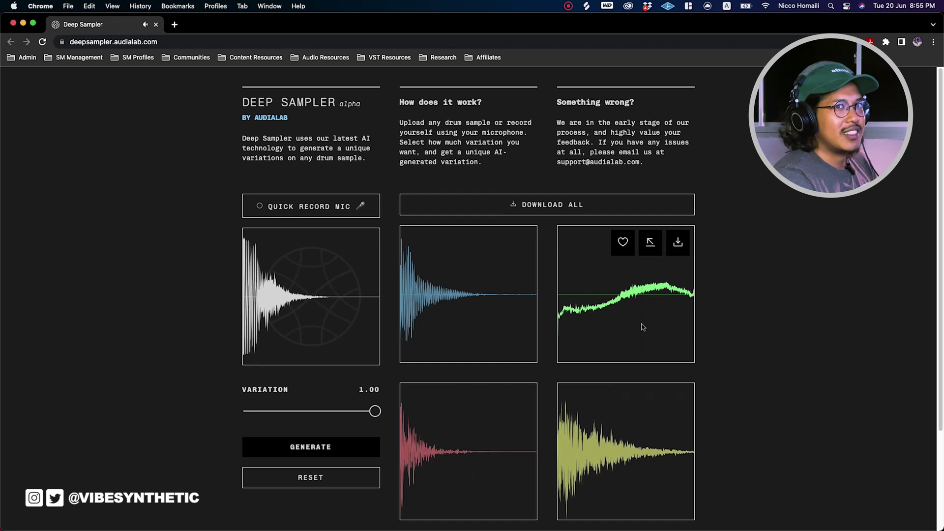
pyautogui.click(625, 328)
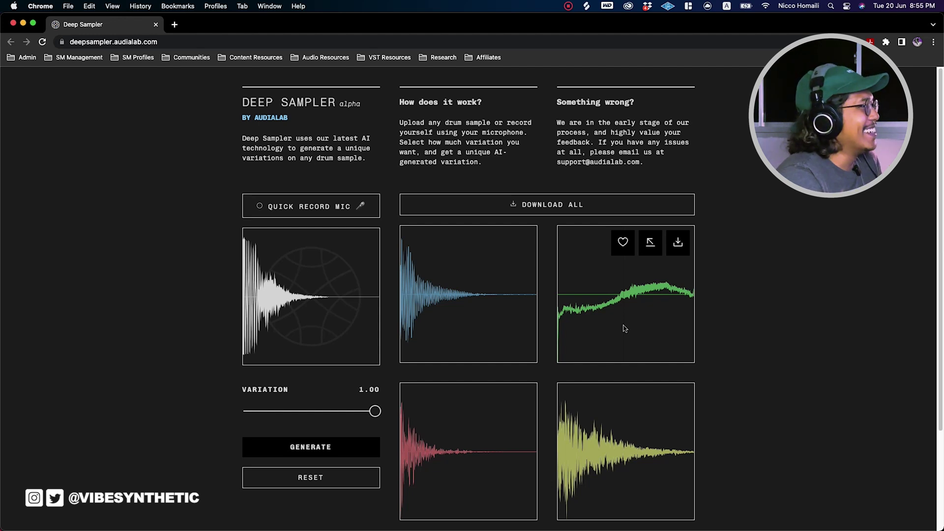
pyautogui.click(310, 330)
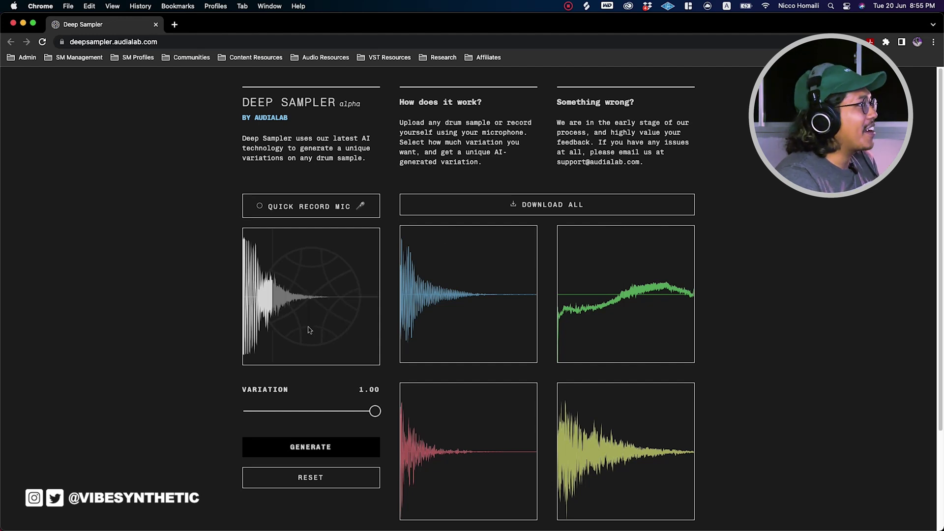
pyautogui.moveTo(607, 330)
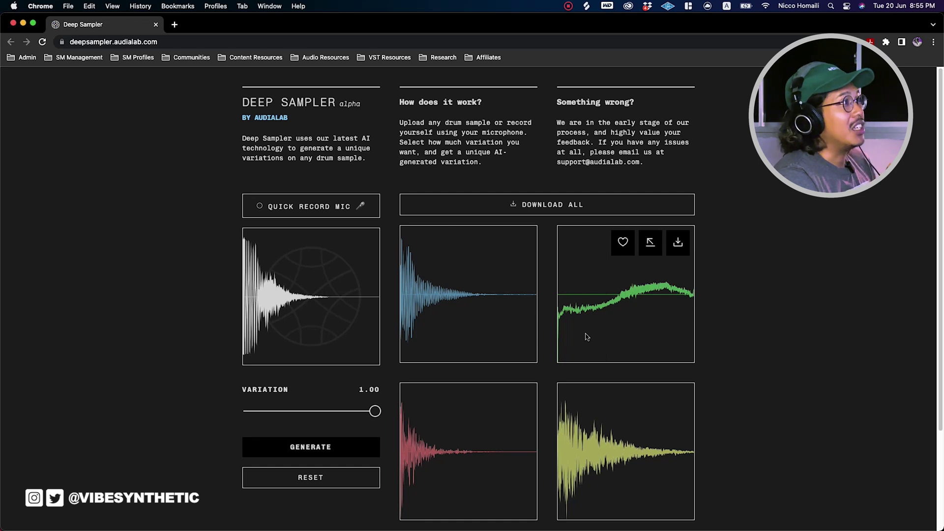
# Generate four fresh drum variations and audition the green, cream and pink ones.
pyautogui.click(356, 456)
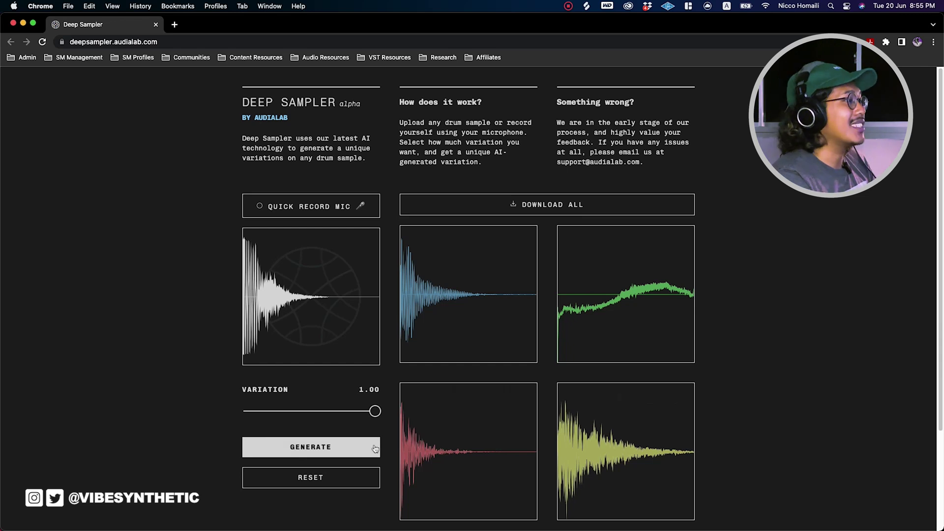
pyautogui.click(375, 448)
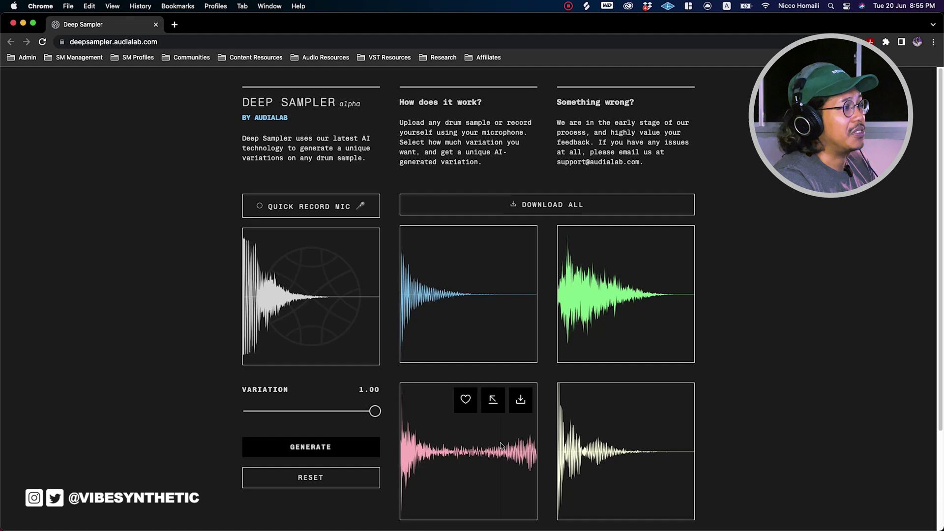
pyautogui.moveTo(492, 337)
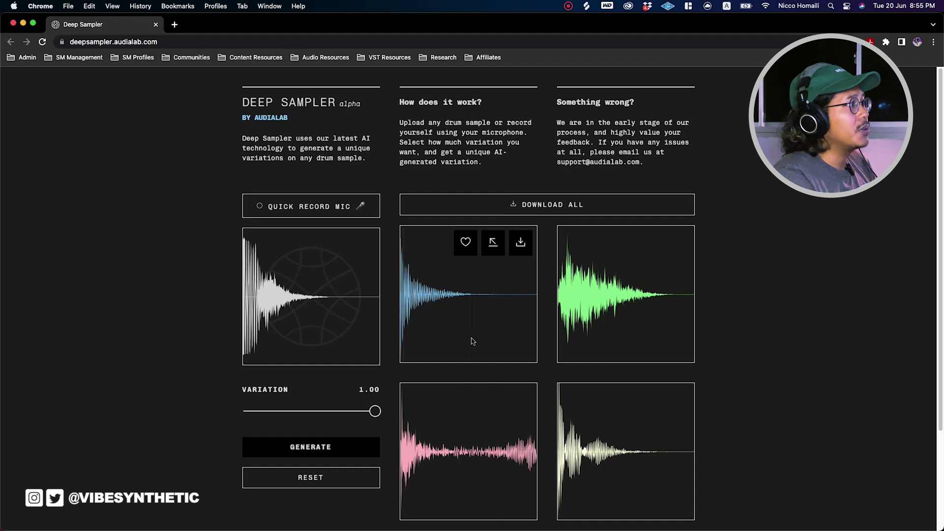
pyautogui.click(624, 323)
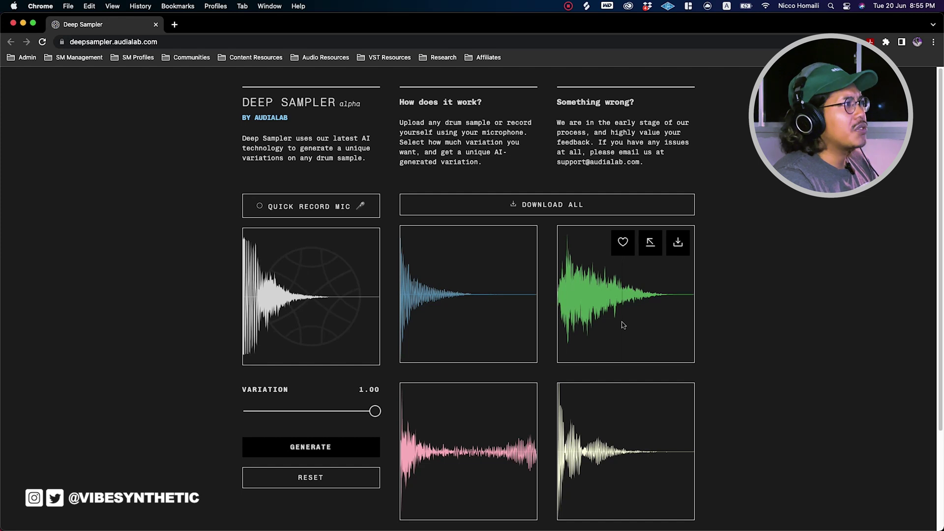
pyautogui.click(633, 480)
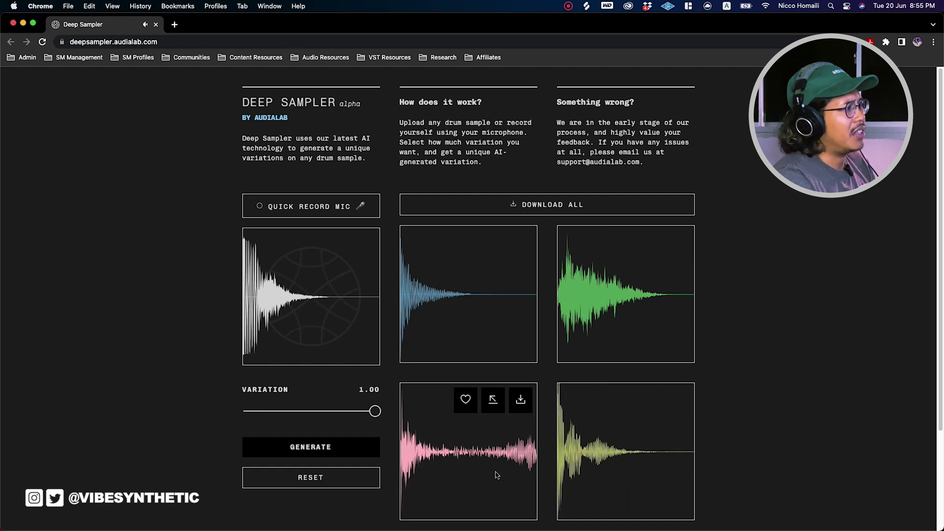
pyautogui.click(460, 479)
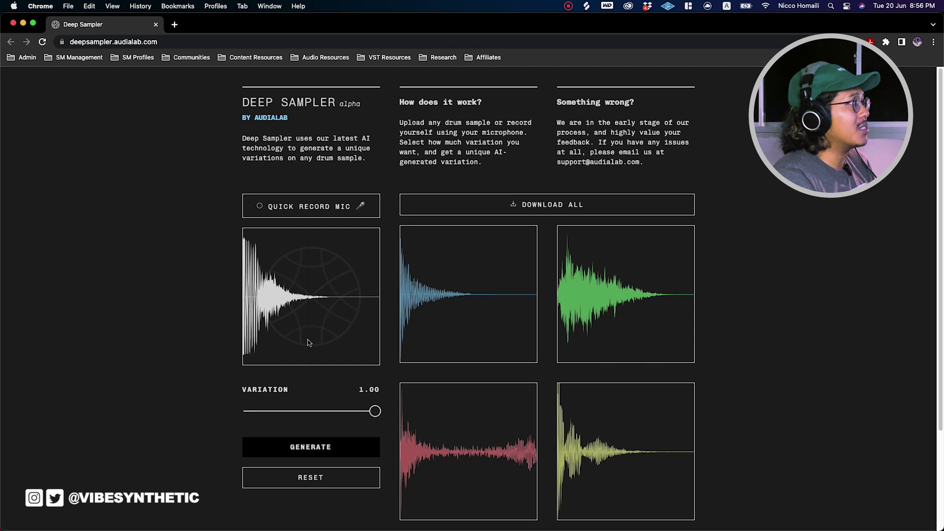
pyautogui.click(473, 463)
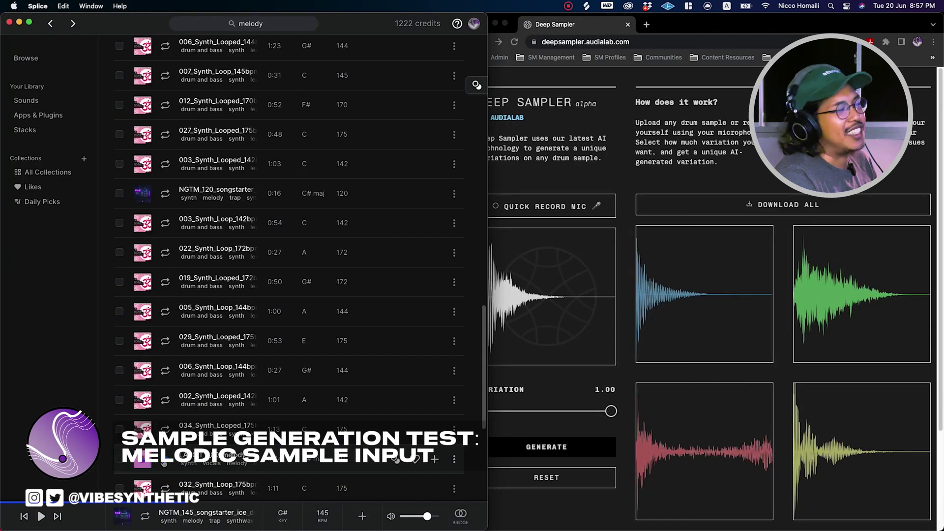
# Preview the LAXCITY melody loop in Splice and drag it into Deep Sampler's input.
pyautogui.click(165, 459)
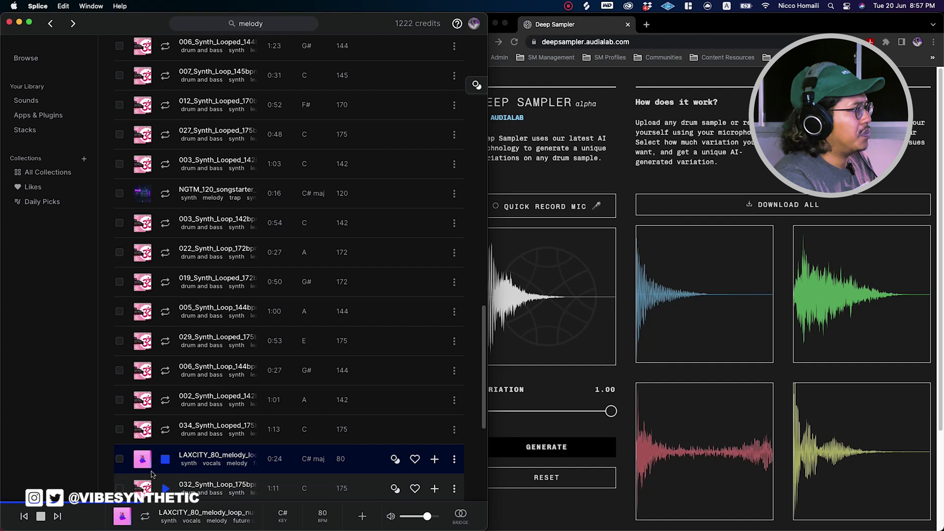
pyautogui.moveTo(433, 460); pyautogui.dragTo(544, 335)
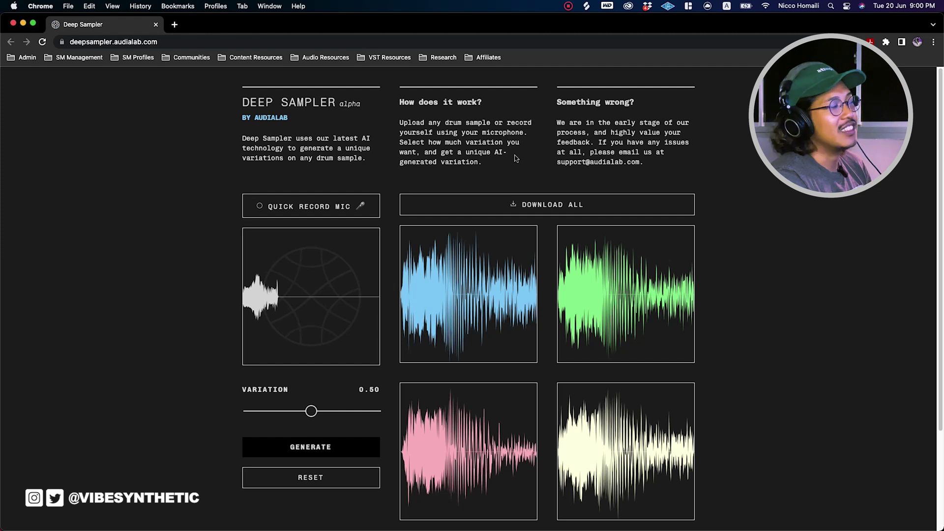
pyautogui.click(316, 328)
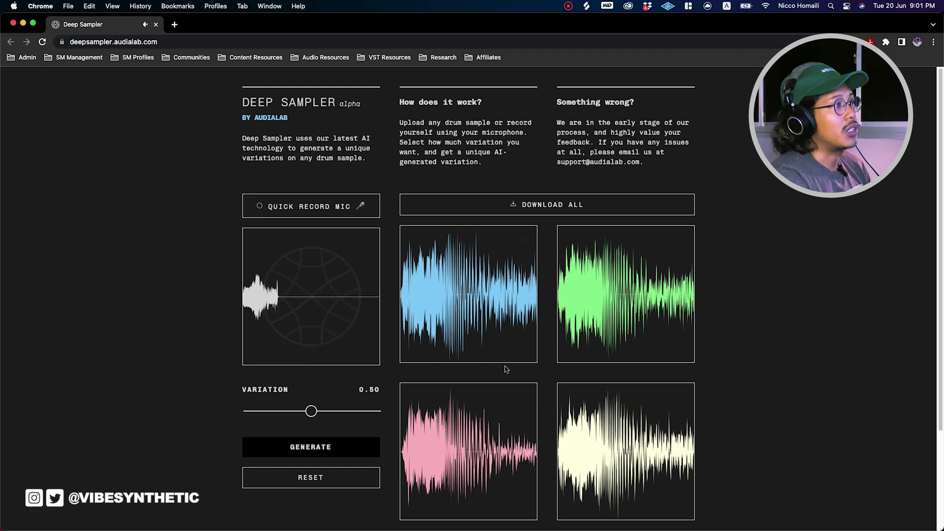
pyautogui.click(504, 347)
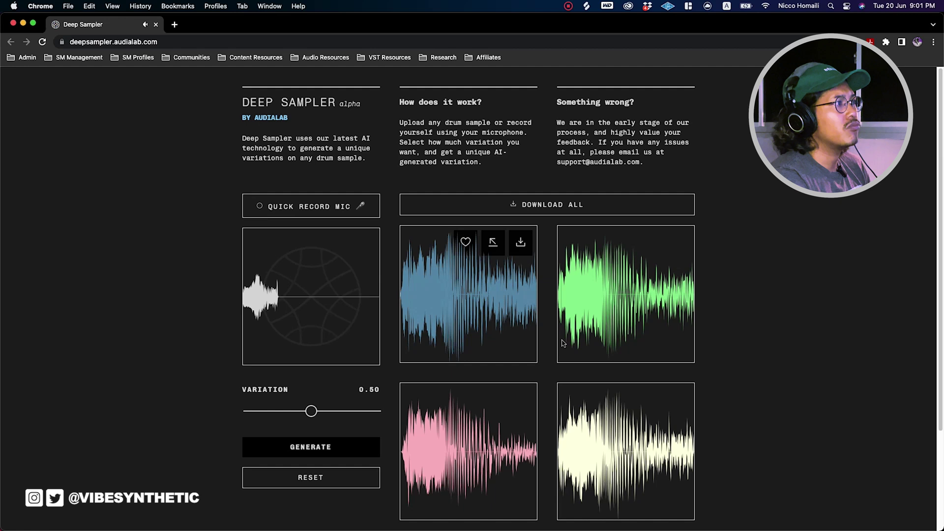
pyautogui.click(613, 337)
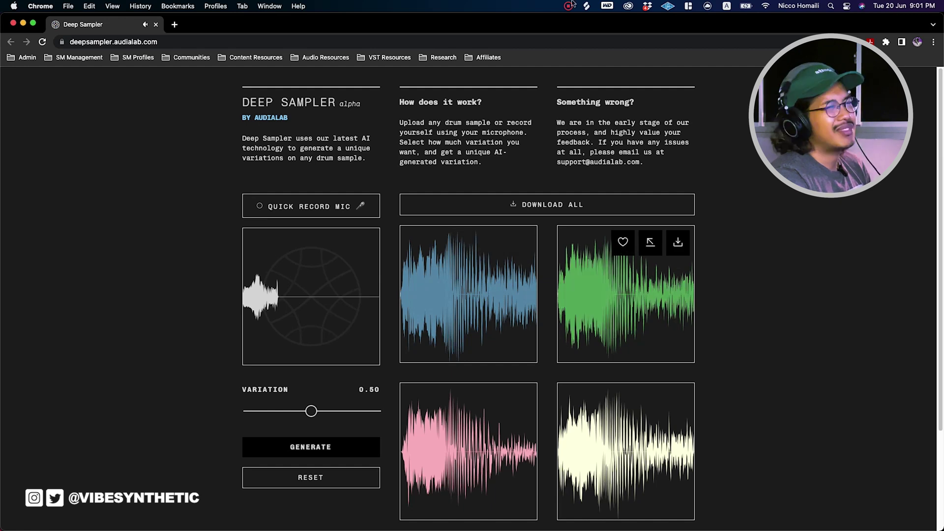
pyautogui.click(491, 452)
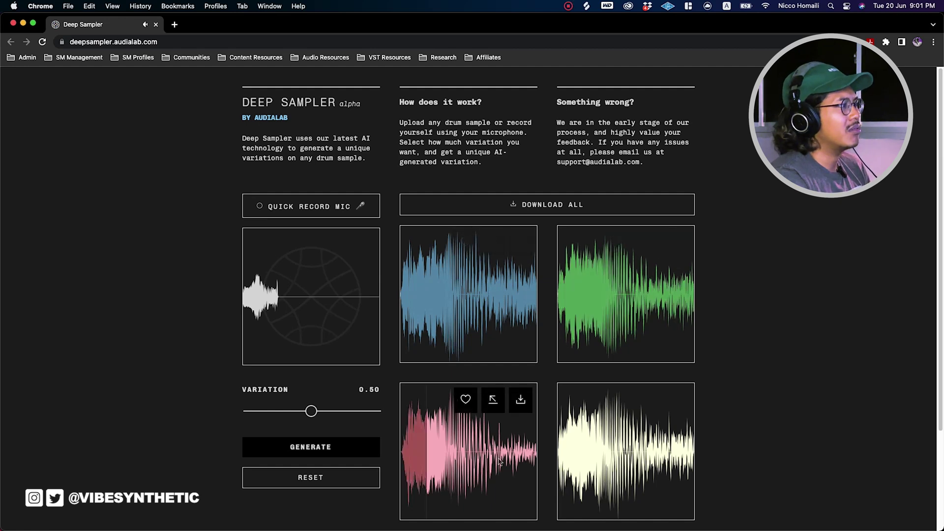
pyautogui.click(577, 451)
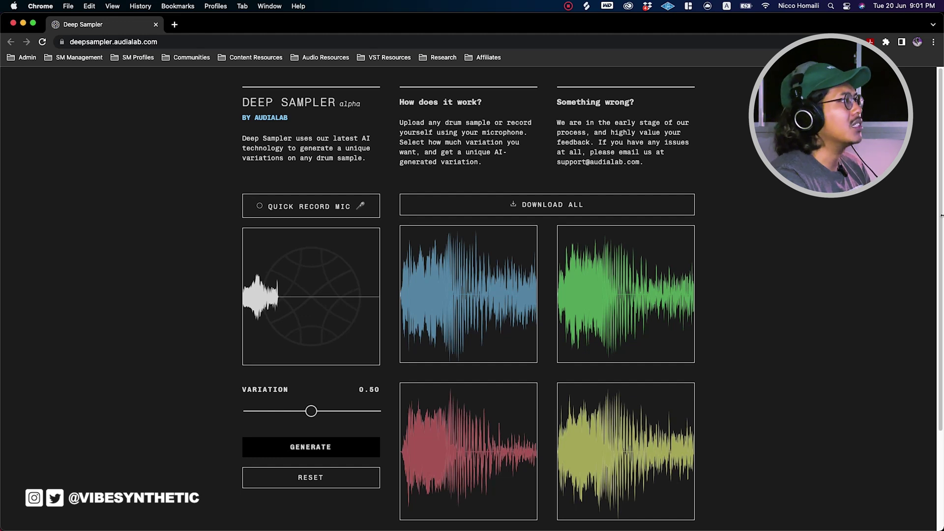
# Regenerate at variation 1.00 and audition the input plus green, pink, blue and cream variations.
pyautogui.moveTo(311, 411); pyautogui.dragTo(375, 411)
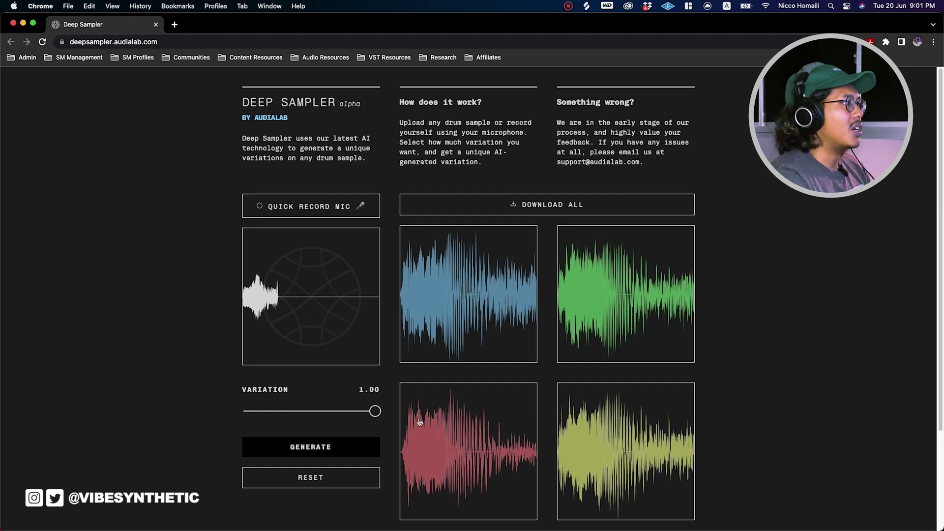
pyautogui.click(363, 456)
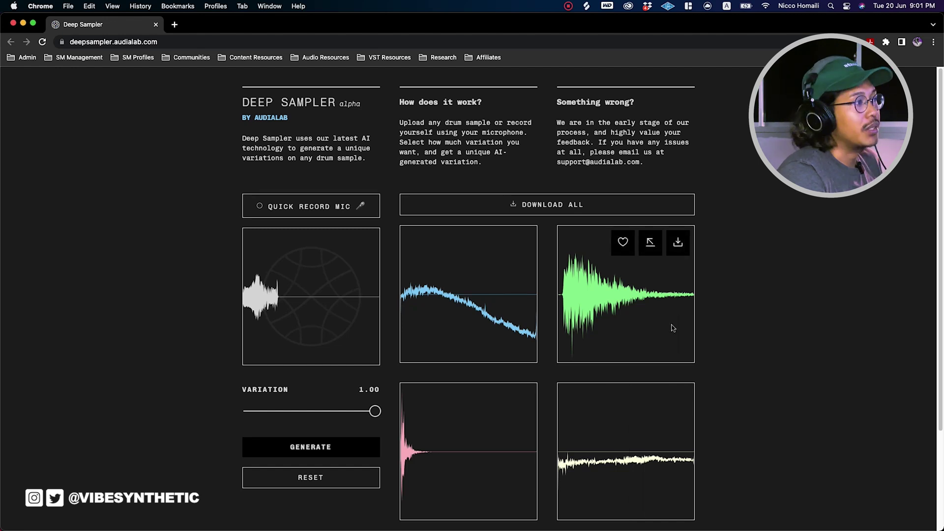
pyautogui.click(641, 336)
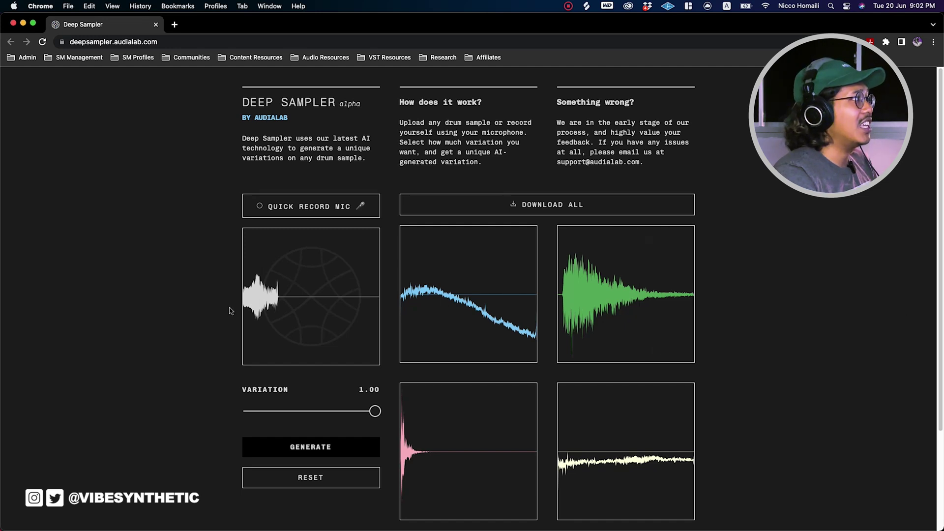
pyautogui.click(313, 314)
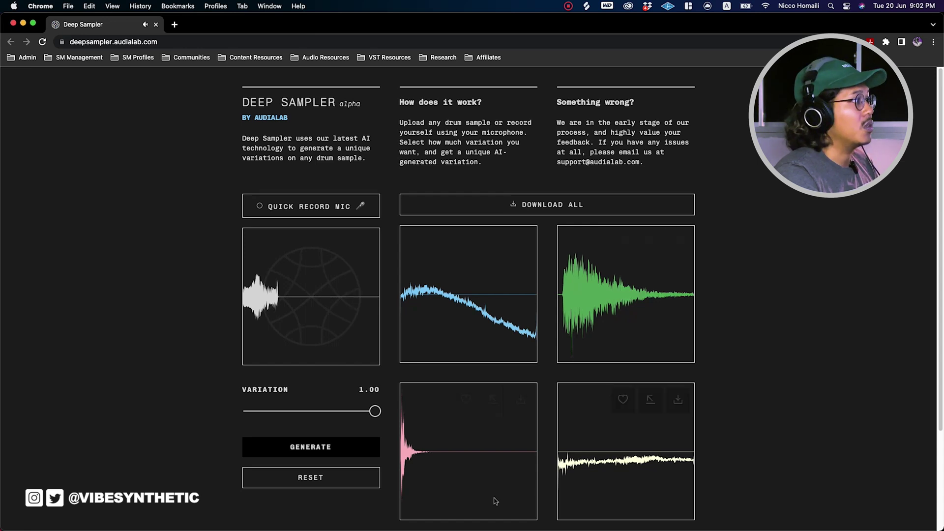
pyautogui.click(464, 463)
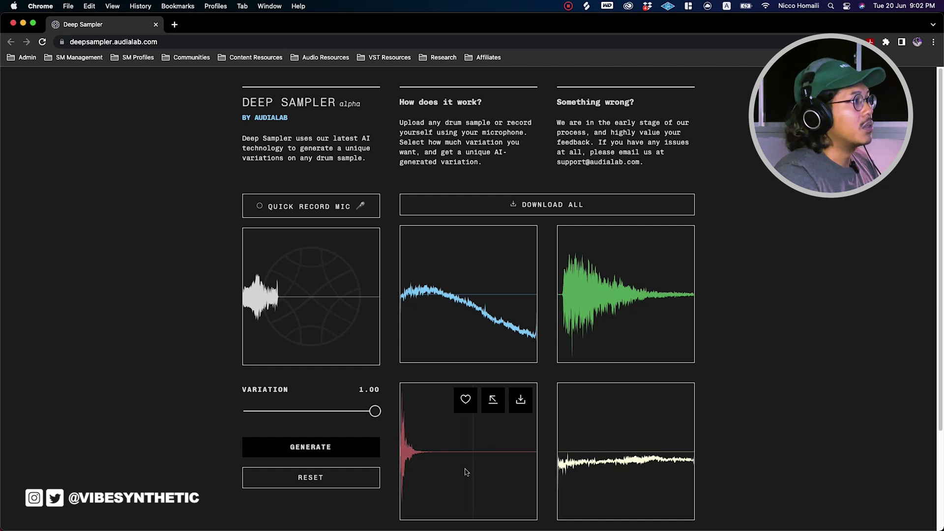
pyautogui.click(480, 332)
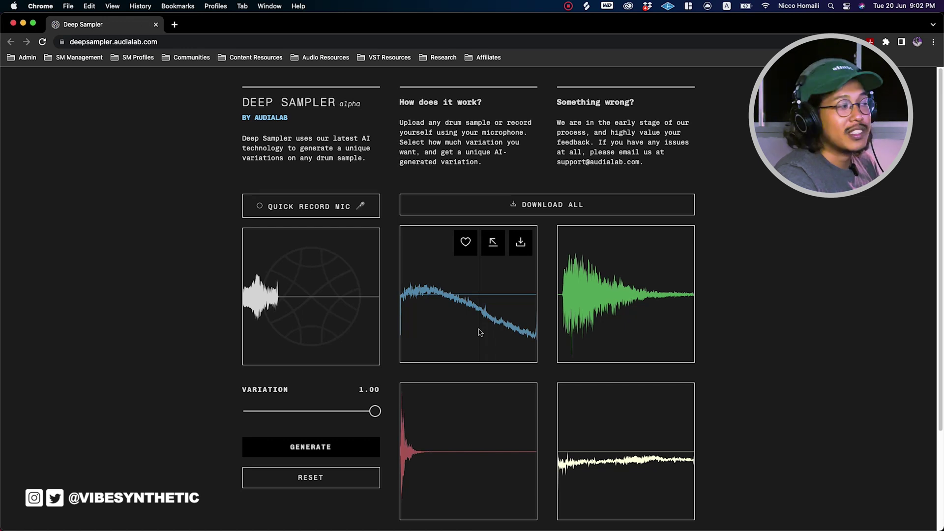
pyautogui.click(481, 333)
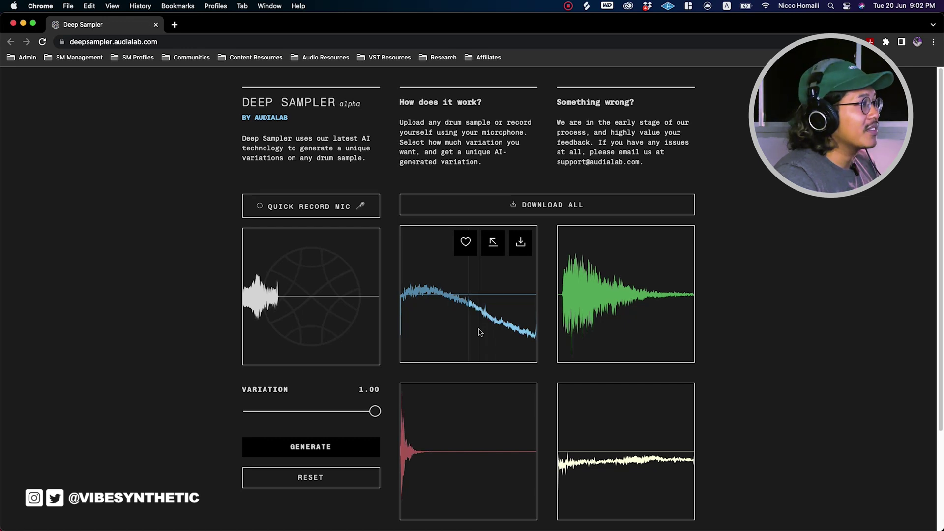
pyautogui.click(630, 490)
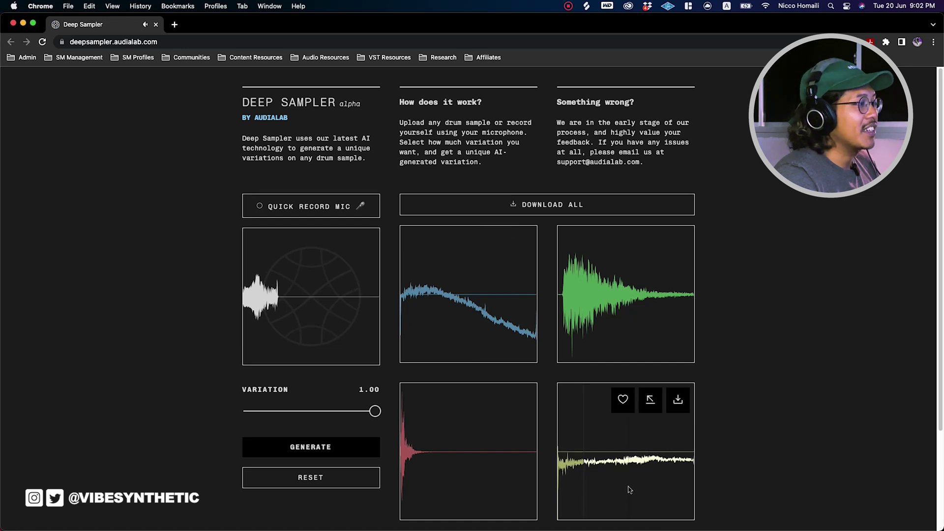